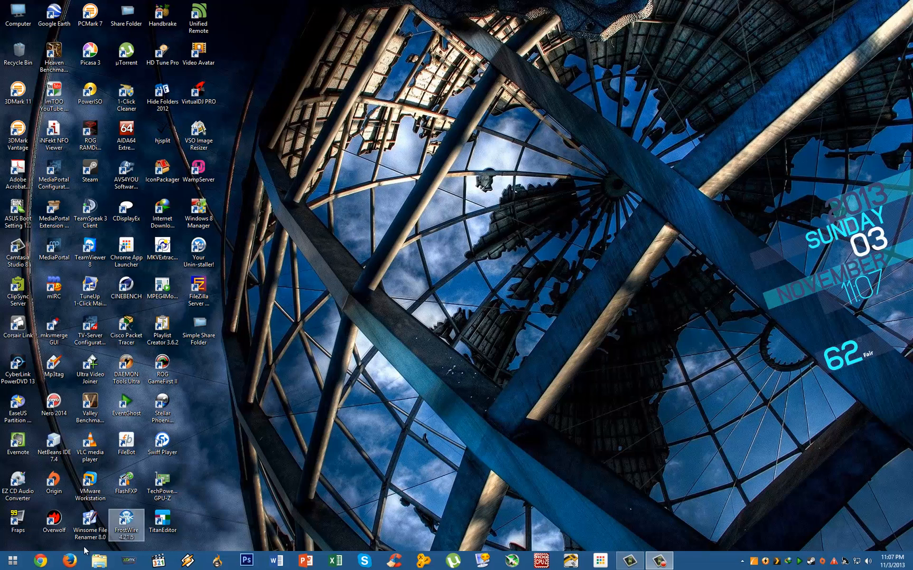
Search Google for filezilla in Chrome and open the FileZilla Server 0.9.41 download page.
click(40, 561)
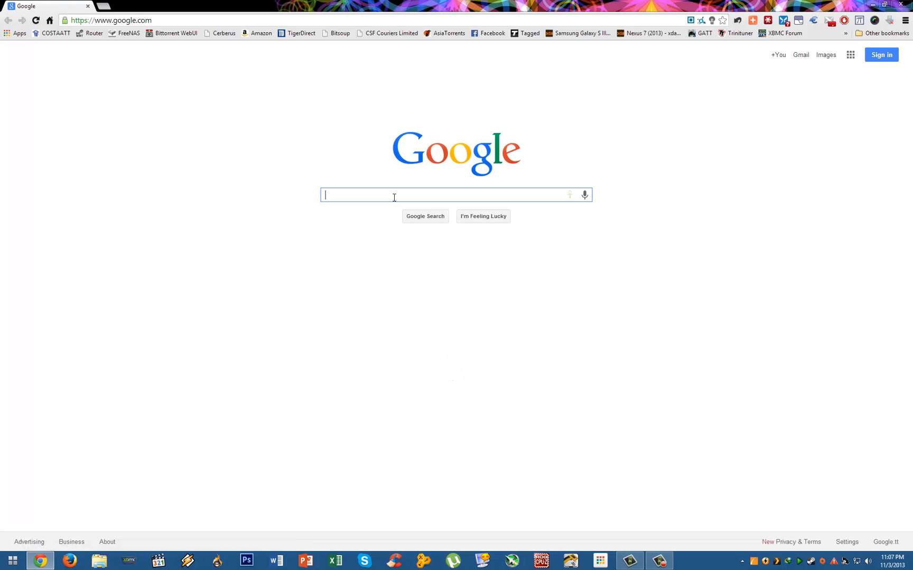
text(file)
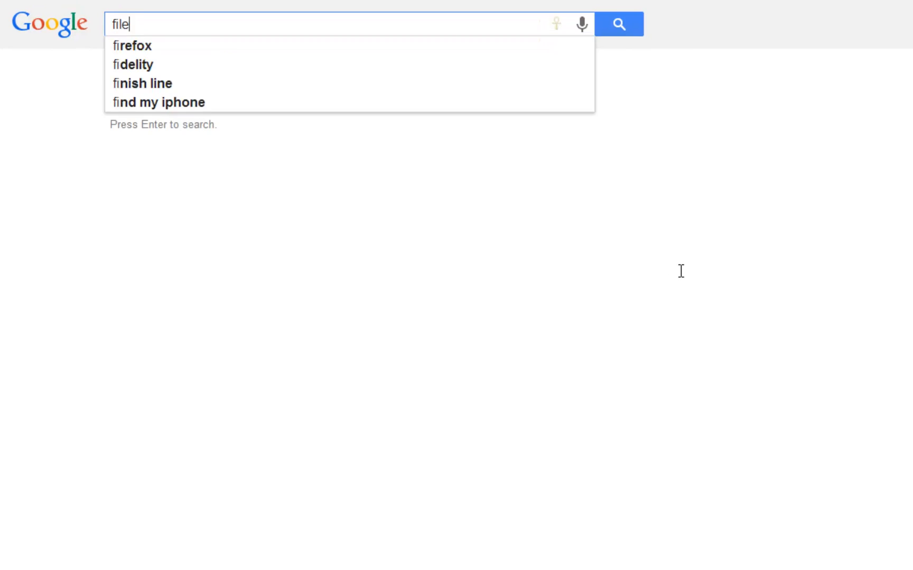
text(zilla)
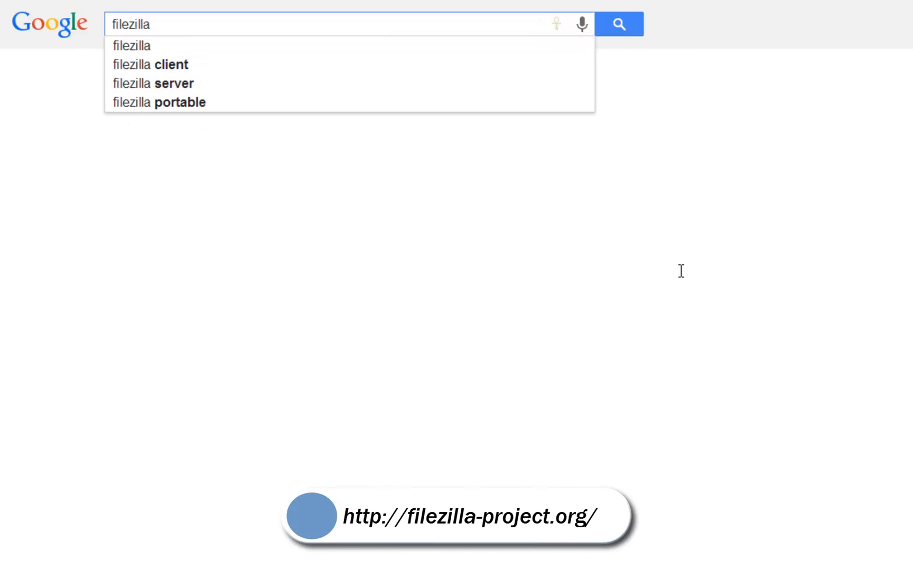
key(Return)
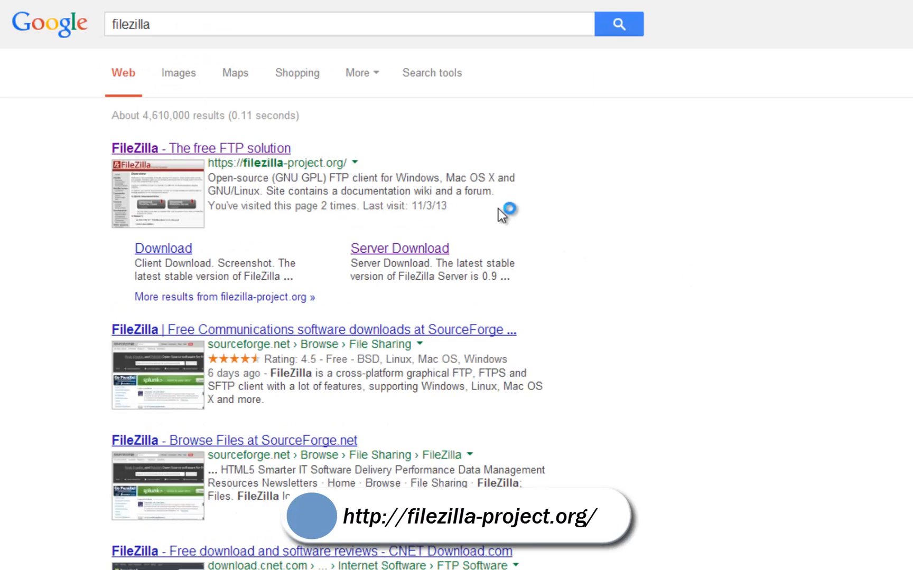
click(388, 258)
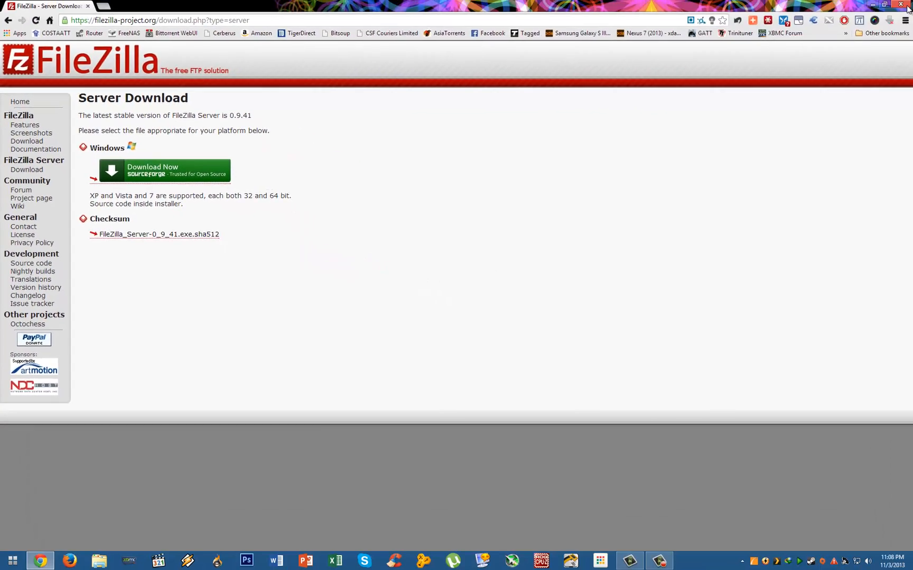
Close Chrome, start FileZilla Server, connect to the local server, and open Edit > Users.
click(906, 8)
double_click(198, 298)
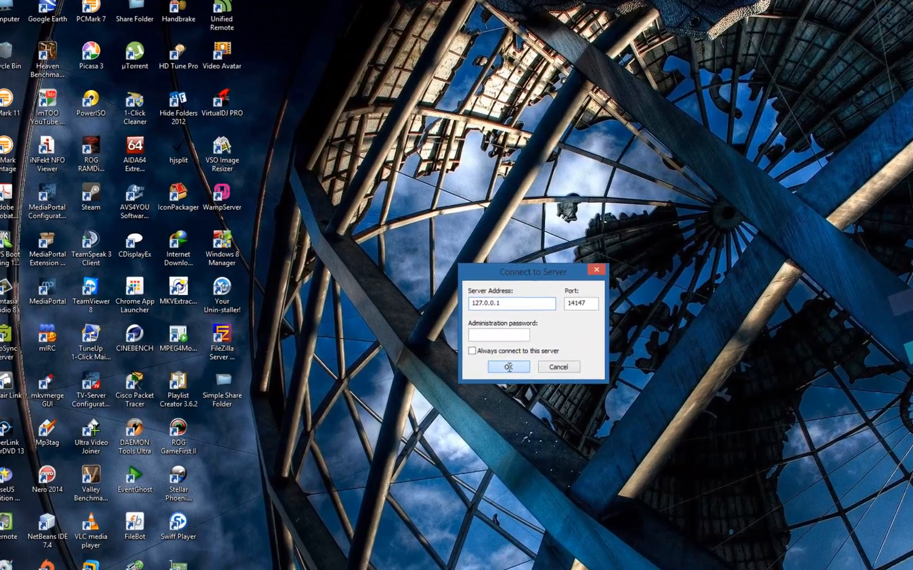
click(453, 326)
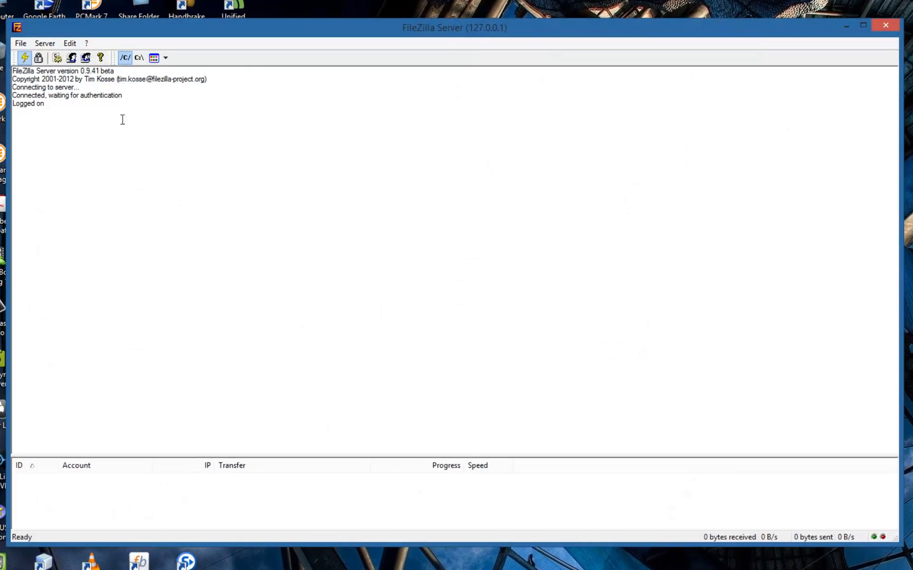
click(65, 43)
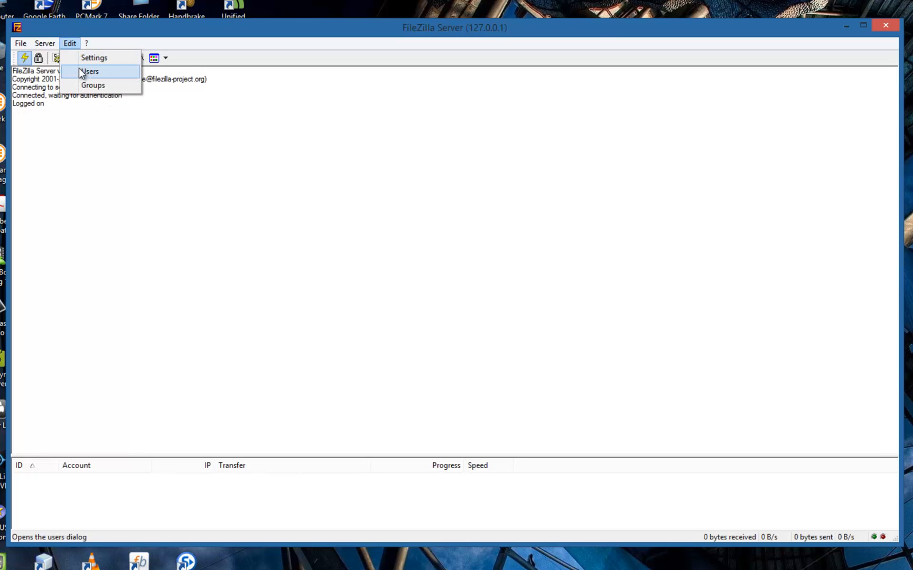
click(80, 71)
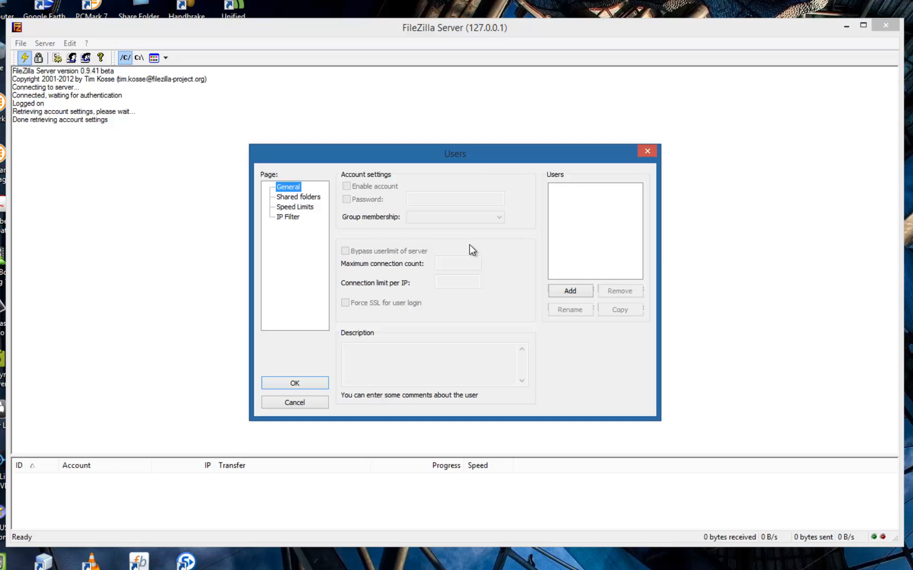
Add a user account named admin and enable password protection with a password.
click(571, 291)
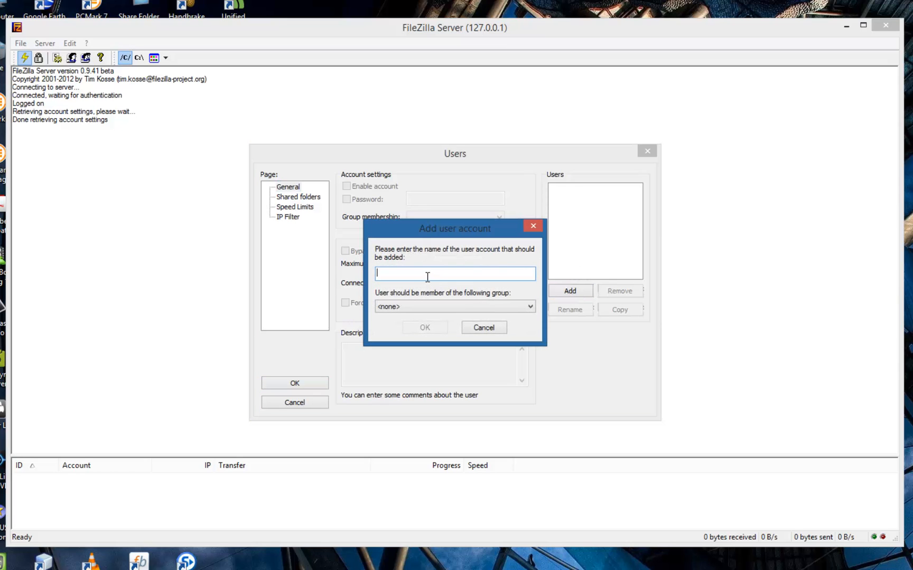
text(admin)
click(426, 327)
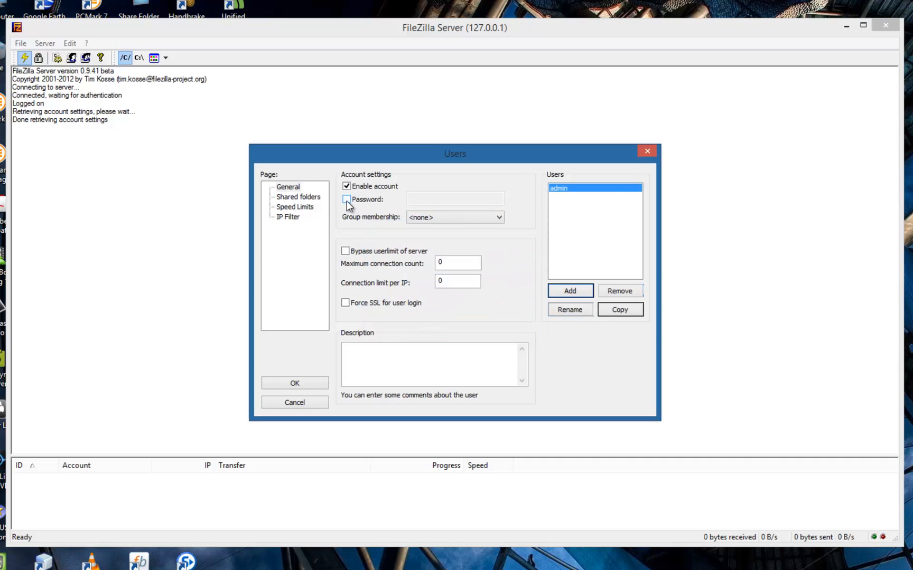
click(346, 200)
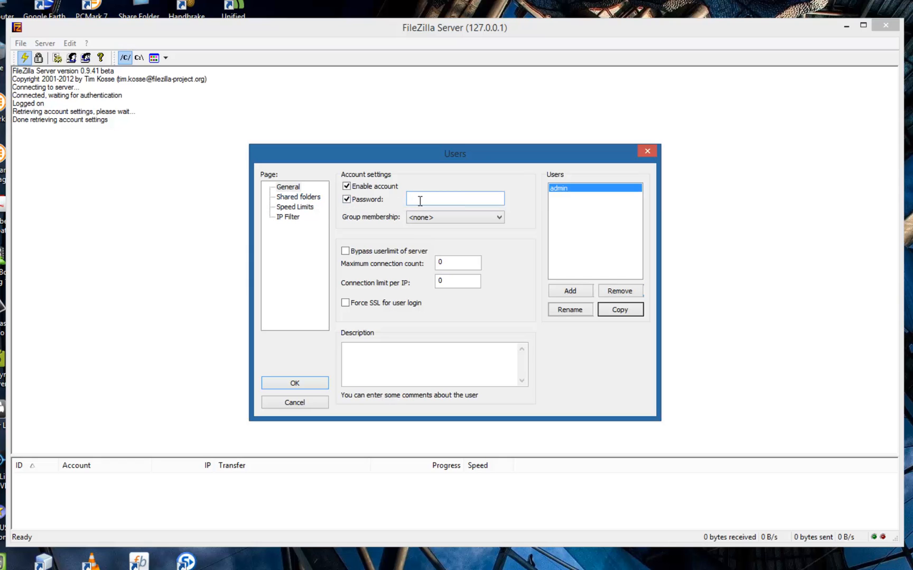
text(•••••)
Share the desktop Share Folder with admin, granting write, delete and create rights, and save.
click(293, 200)
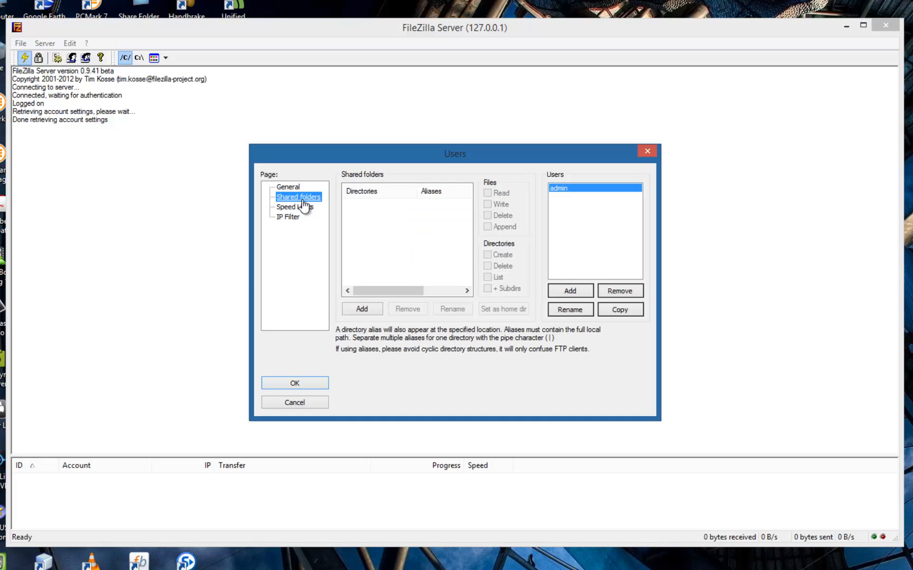
click(364, 310)
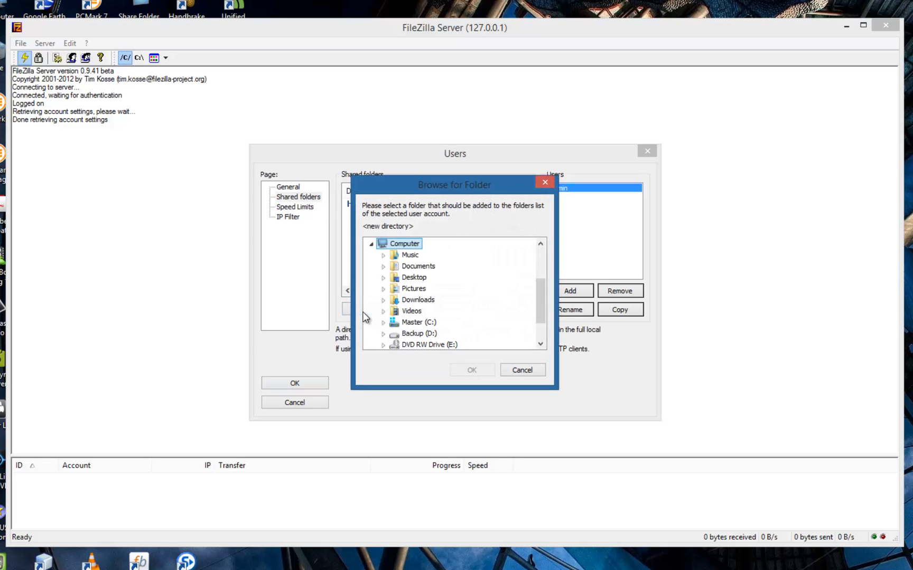
drag(543, 294, 547, 328)
scroll(534, 285, up, 5)
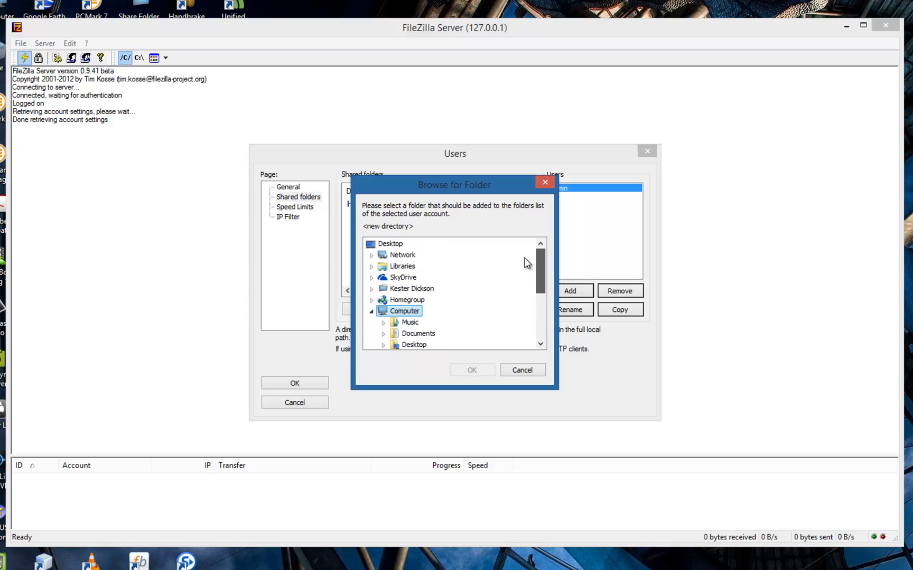
scroll(524, 287, down, 5)
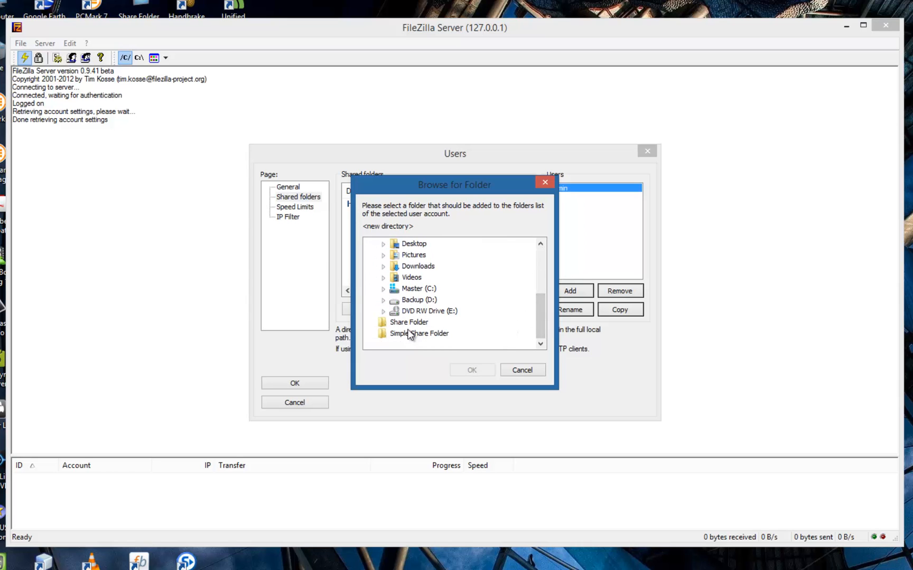
click(410, 324)
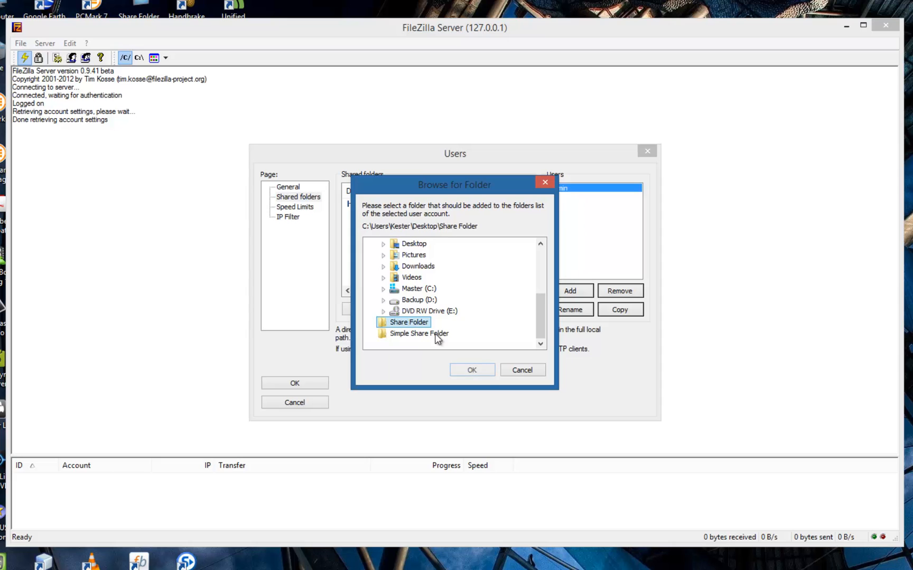
click(478, 370)
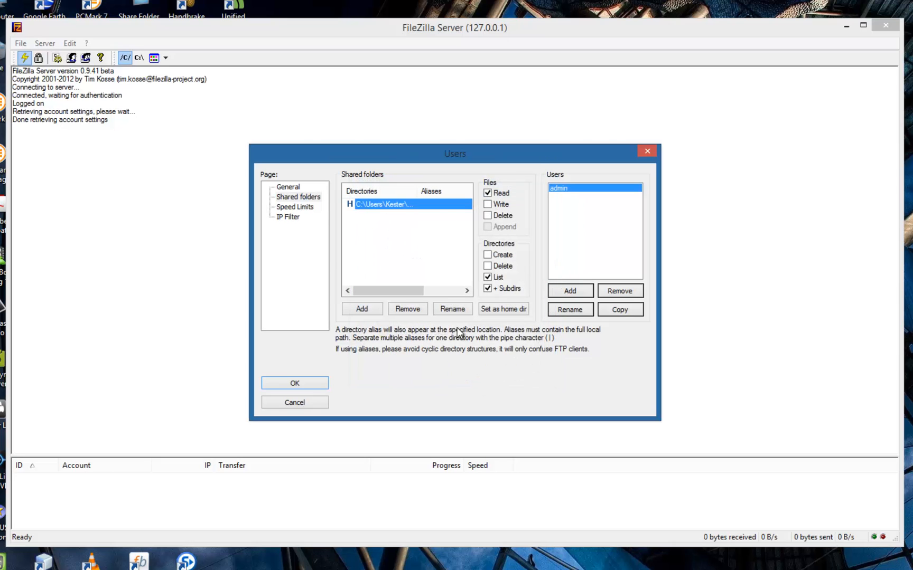
click(497, 206)
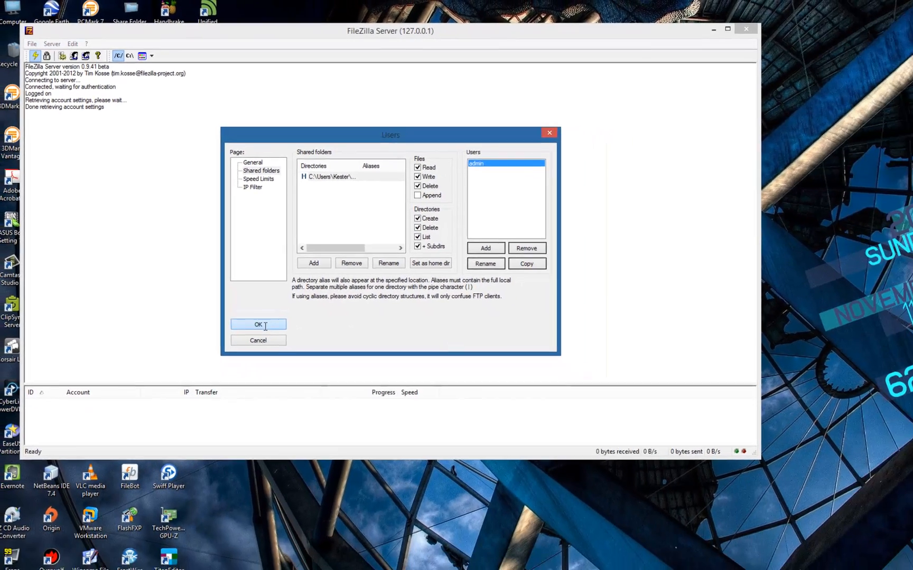
click(289, 366)
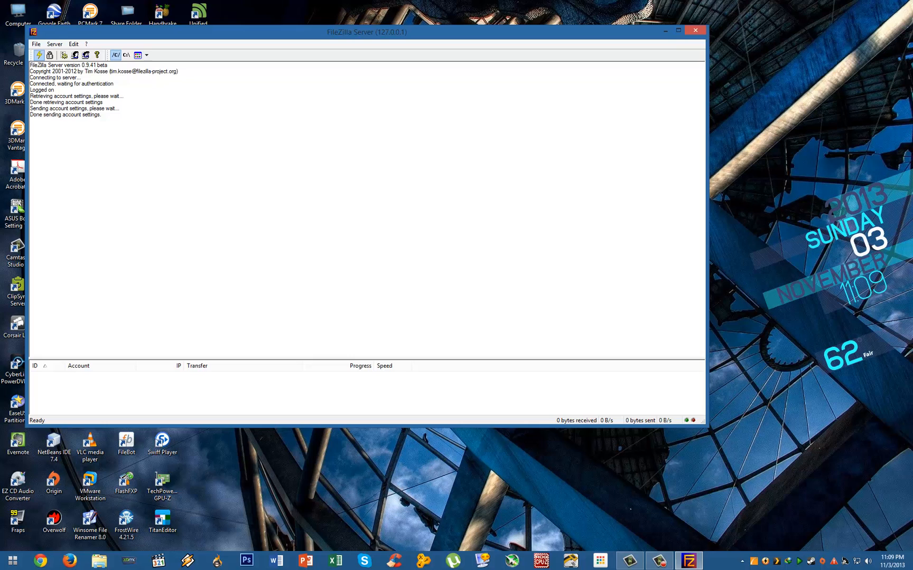
Run ipconfig in Command Prompt to show IPv4 192.168.146.1, and move the console right.
click(666, 31)
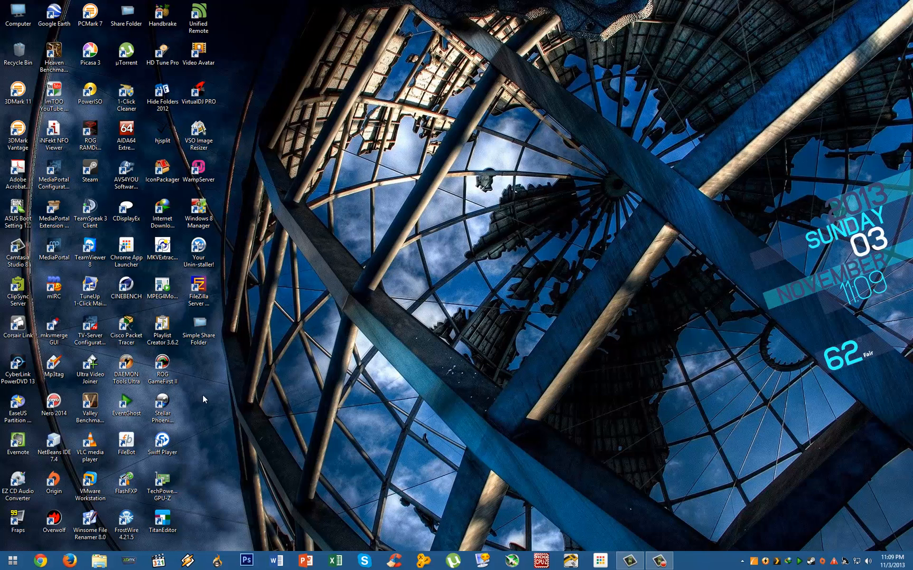
click(8, 564)
click(183, 517)
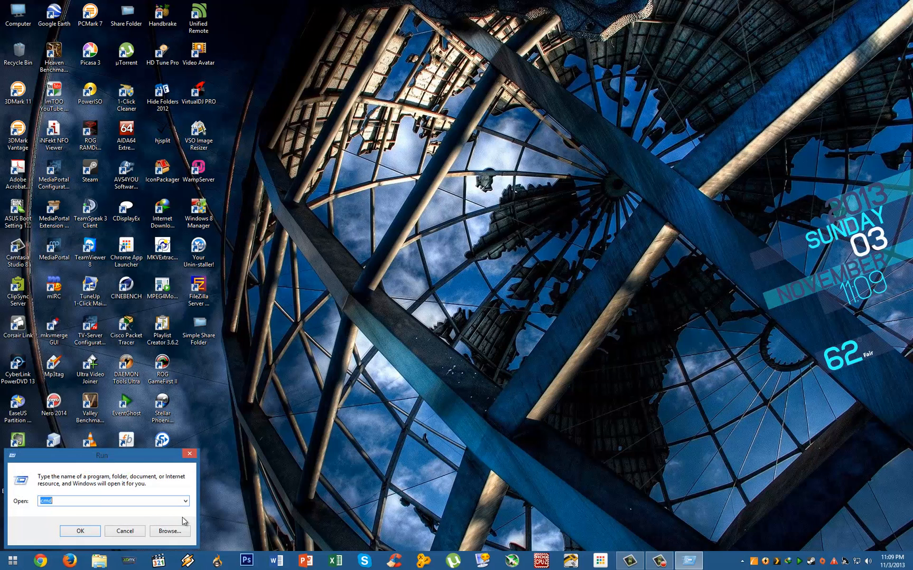
click(77, 500)
click(76, 530)
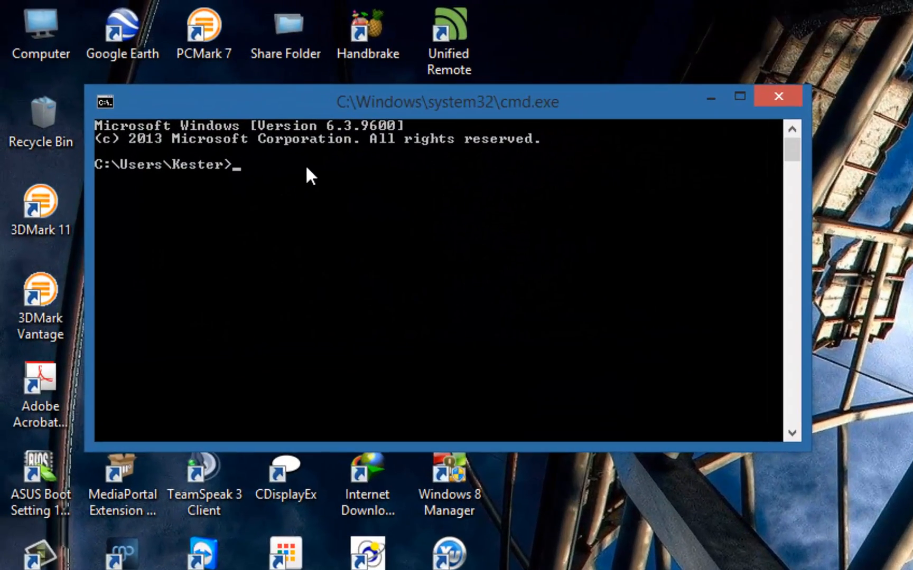
text(ipconfig)
key(Return)
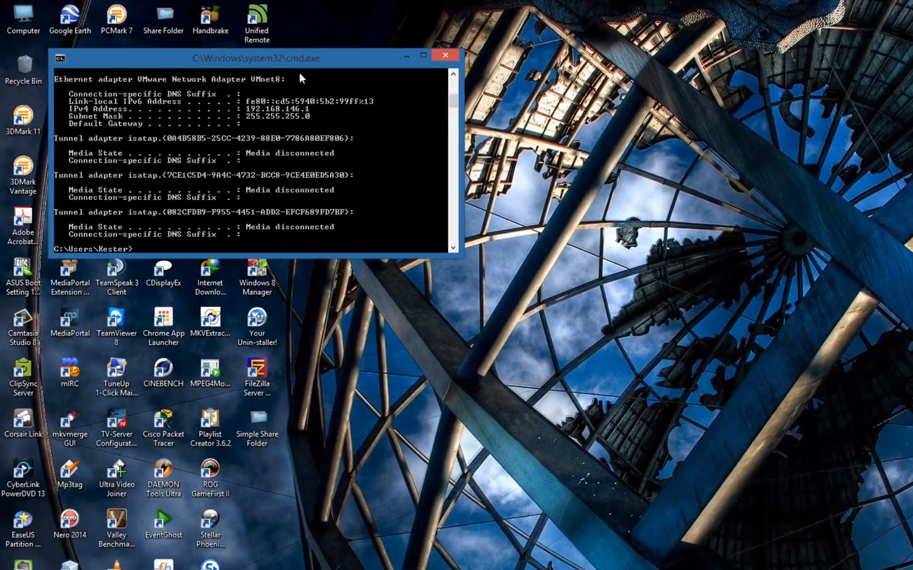
drag(299, 59, 691, 202)
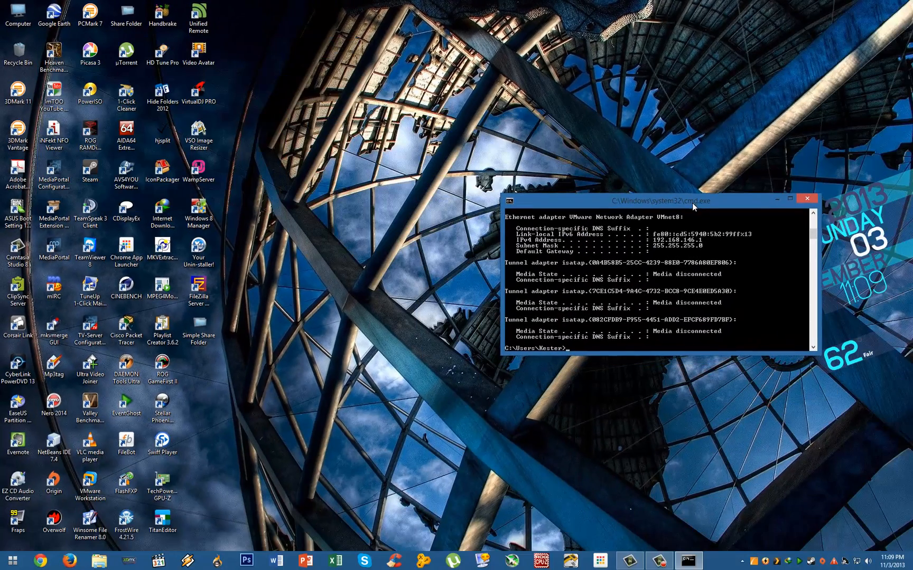
Snap Chrome to the left half and enter ftp://192.168.146.1:21 in the address bar.
click(40, 561)
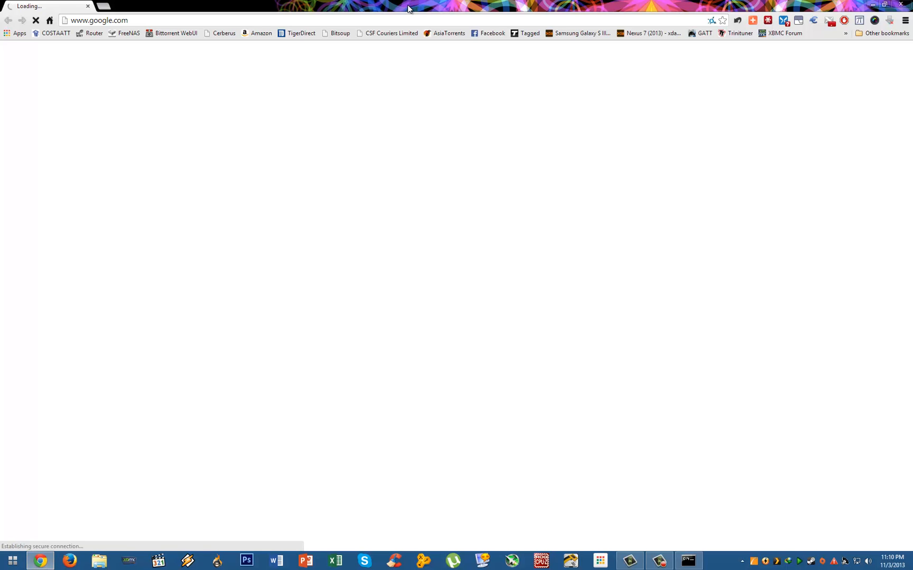
drag(408, 6, 0, 100)
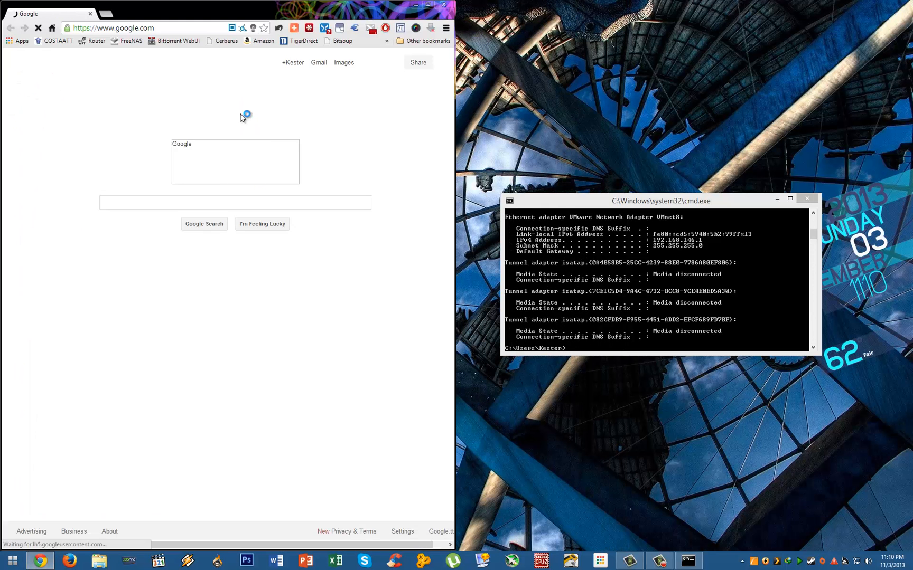
click(166, 26)
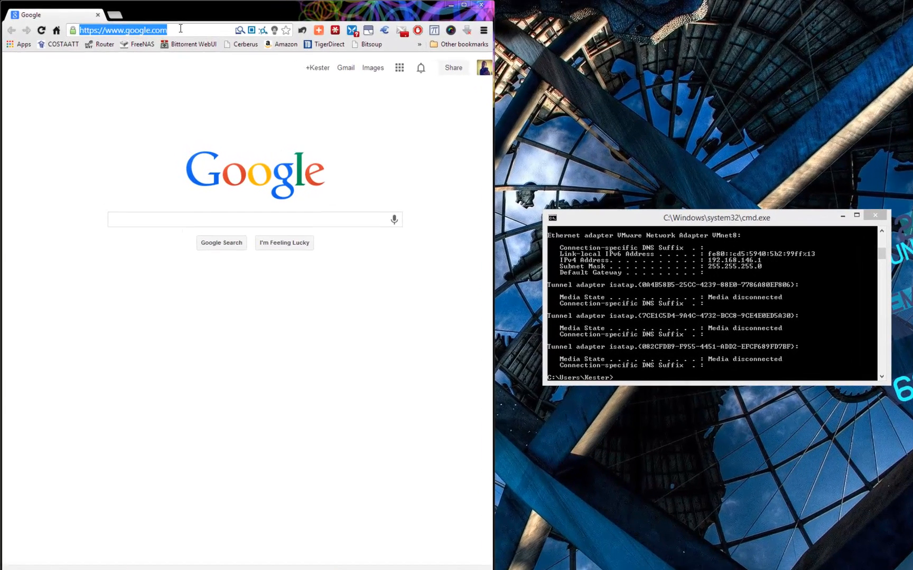
text(http://)
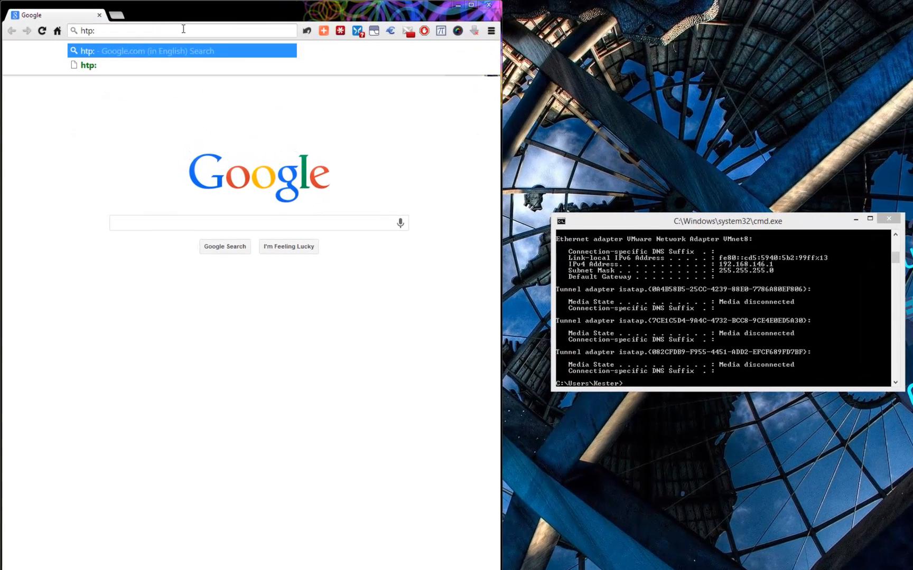
key(BackSpace)
key(BackSpace)
key(BackSpace)
key(BackSpace)
key(BackSpace)
key(BackSpace)
key(BackSpace)
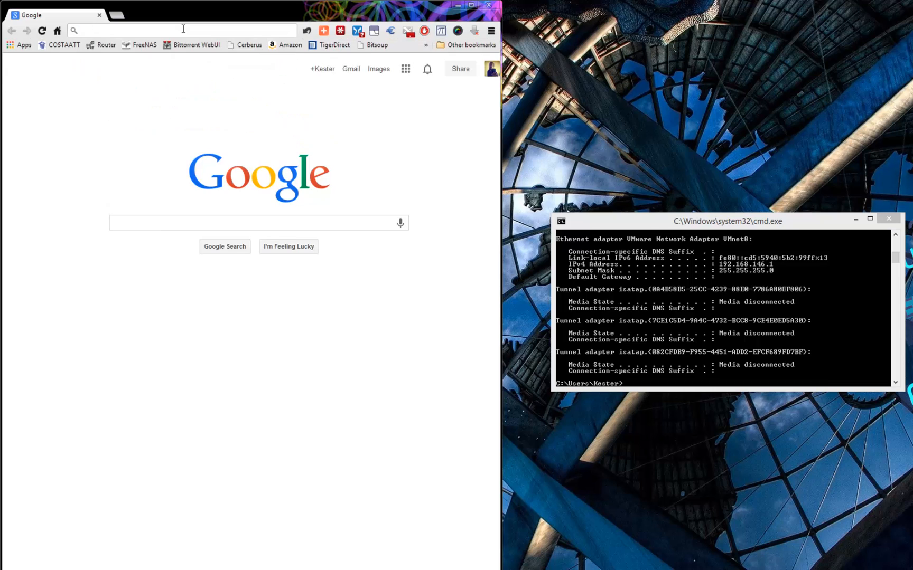
text(ftp://)
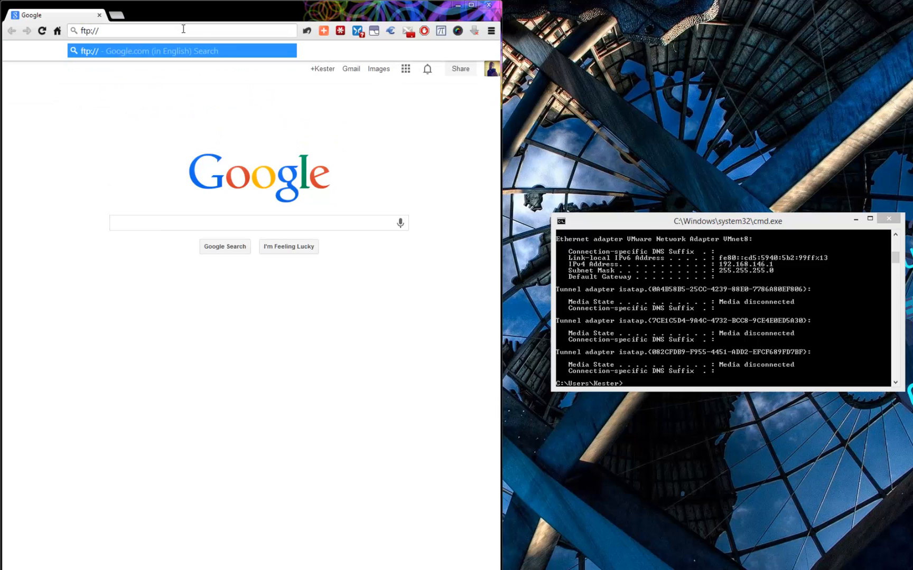
click(780, 296)
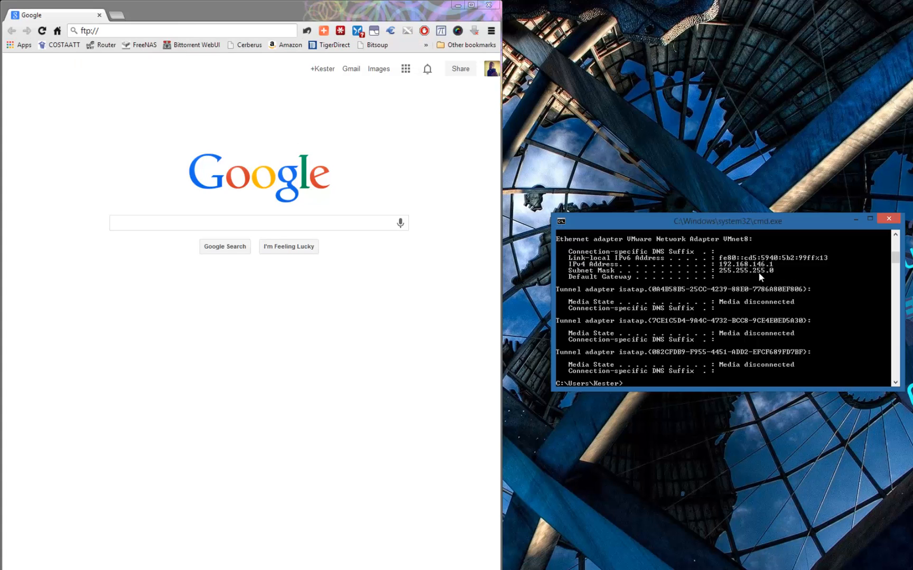
click(110, 32)
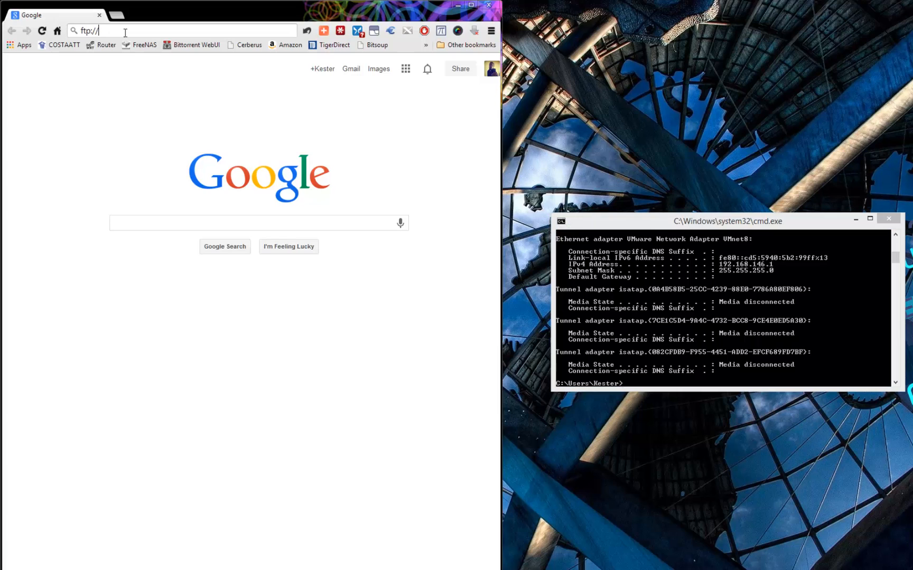
text(192.1)
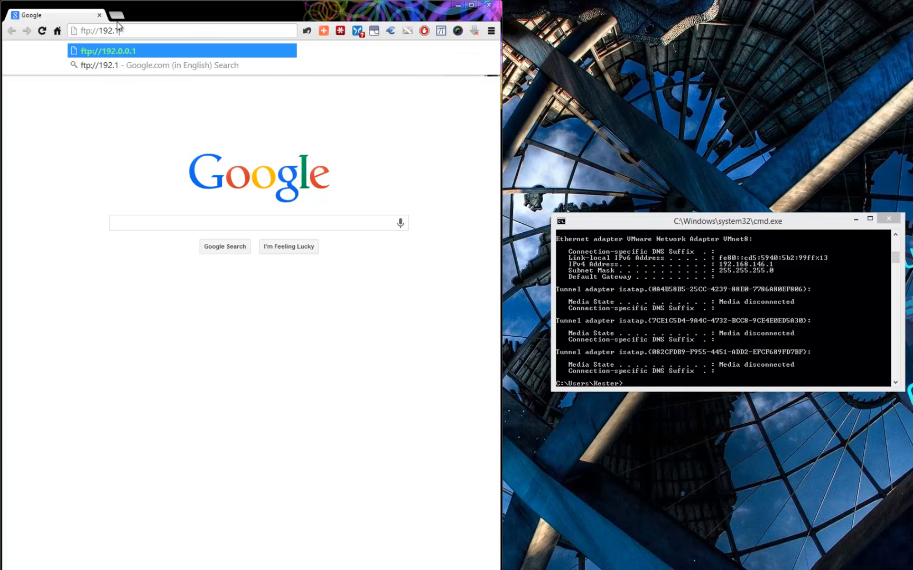
text(68.1)
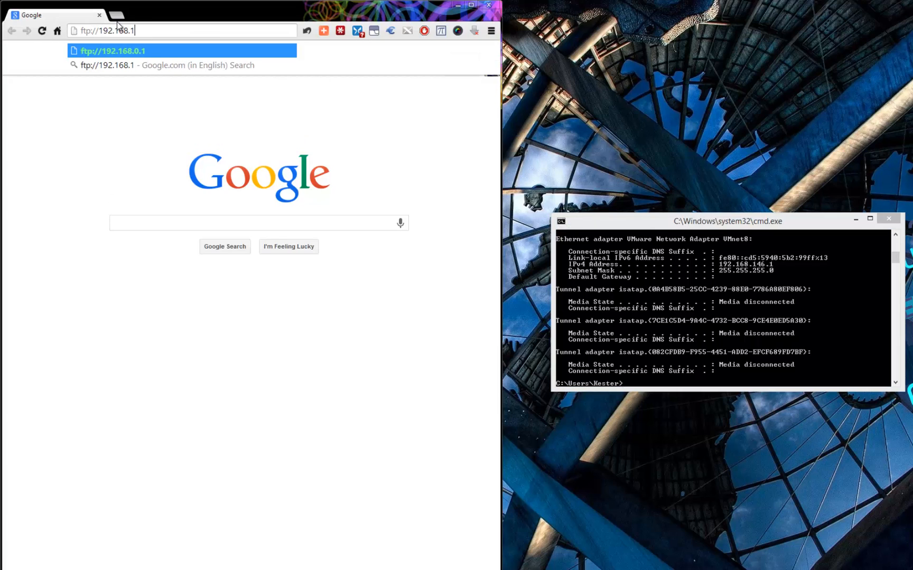
text(46)
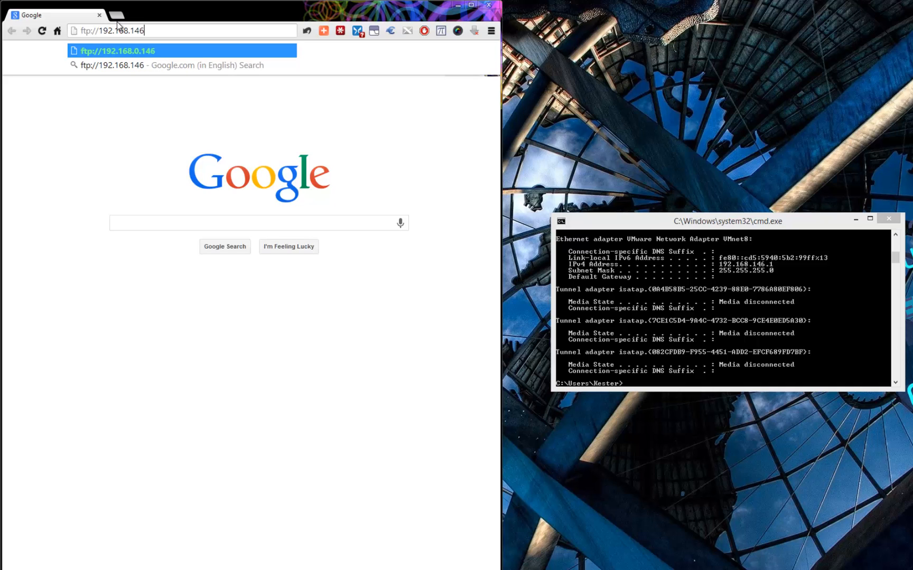
text(.)
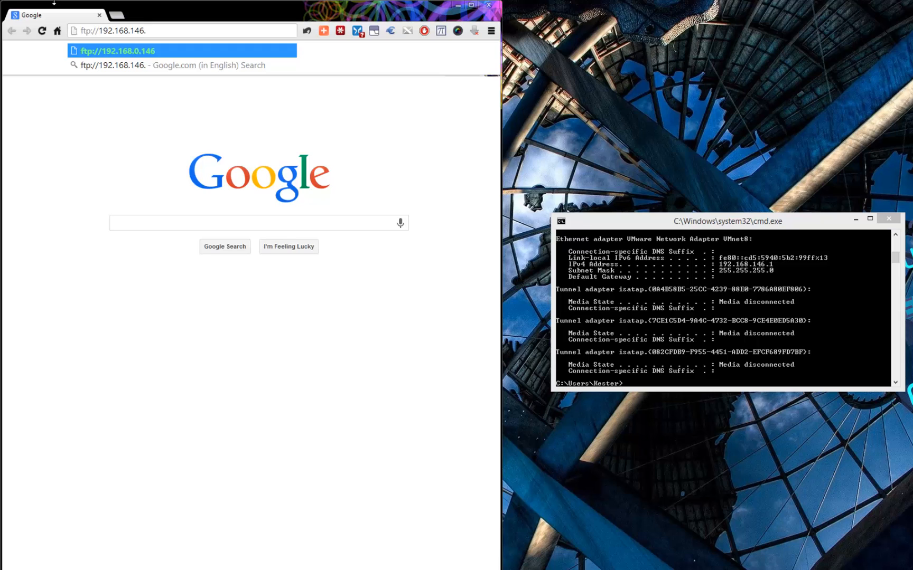
text(1:)
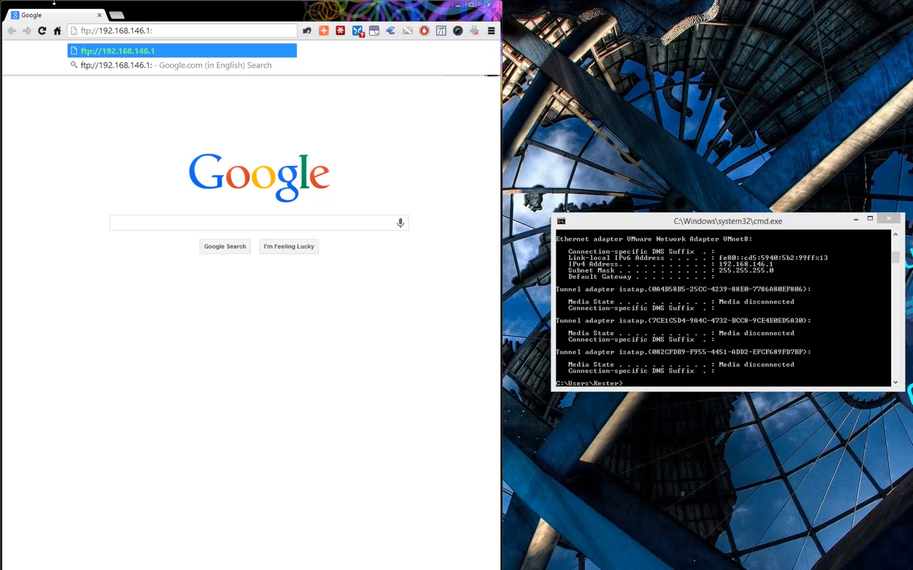
text(21)
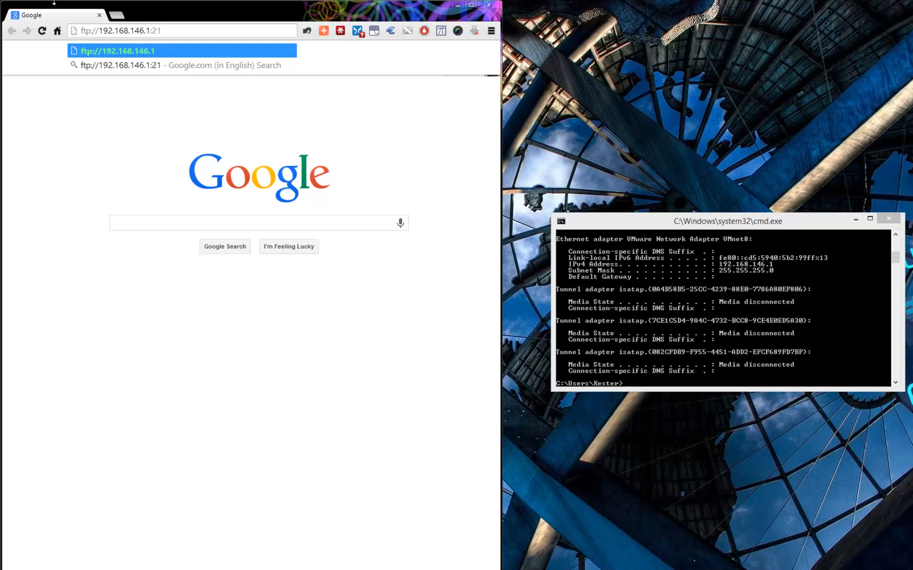
Go to ftp://192.168.146.1:21 and log in as admin with the account password.
key(Return)
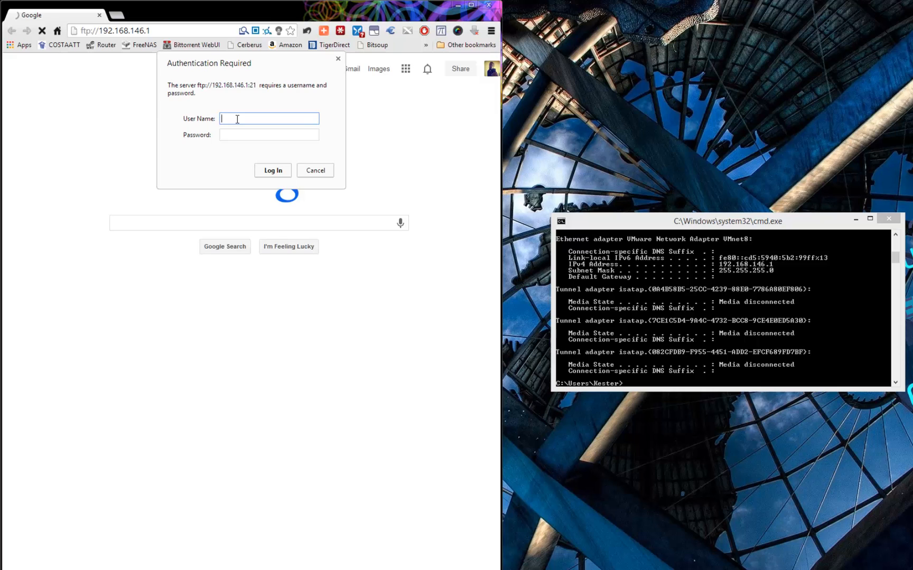
text(admin)
key(Tab)
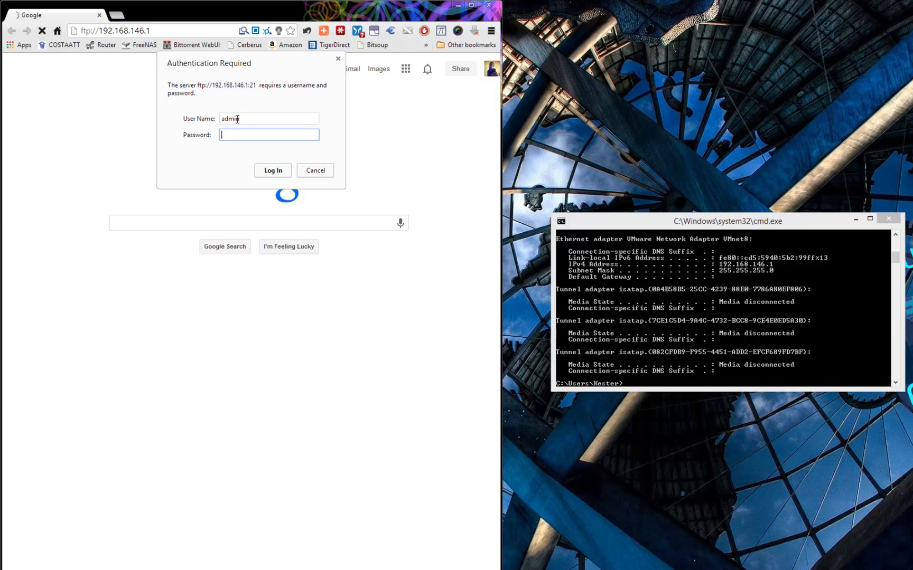
text(*****)
click(277, 175)
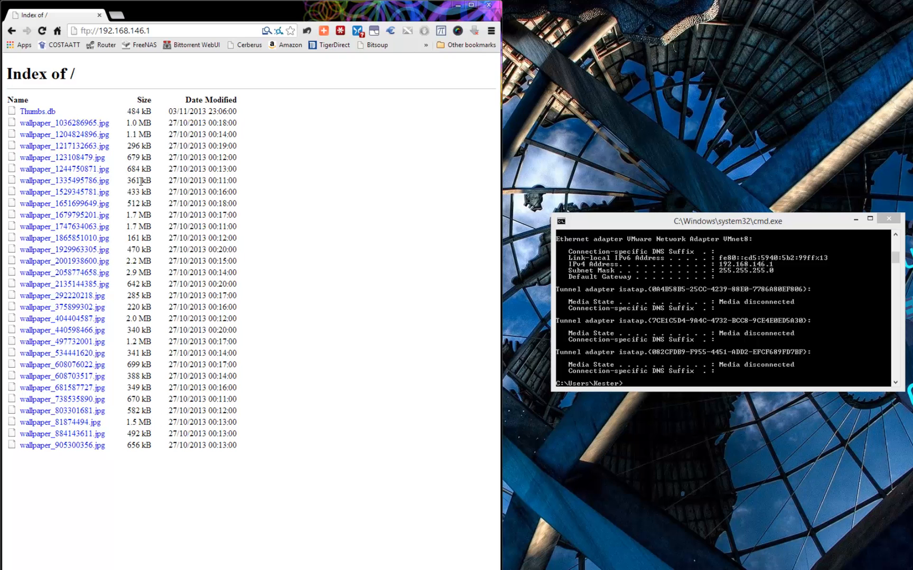
Open the first wallpaper image, reposition the window, then open and close a new tab.
click(76, 124)
mouse_move(272, 8)
mouse_down()
mouse_move(281, 52)
mouse_move(271, 3)
mouse_up()
click(116, 15)
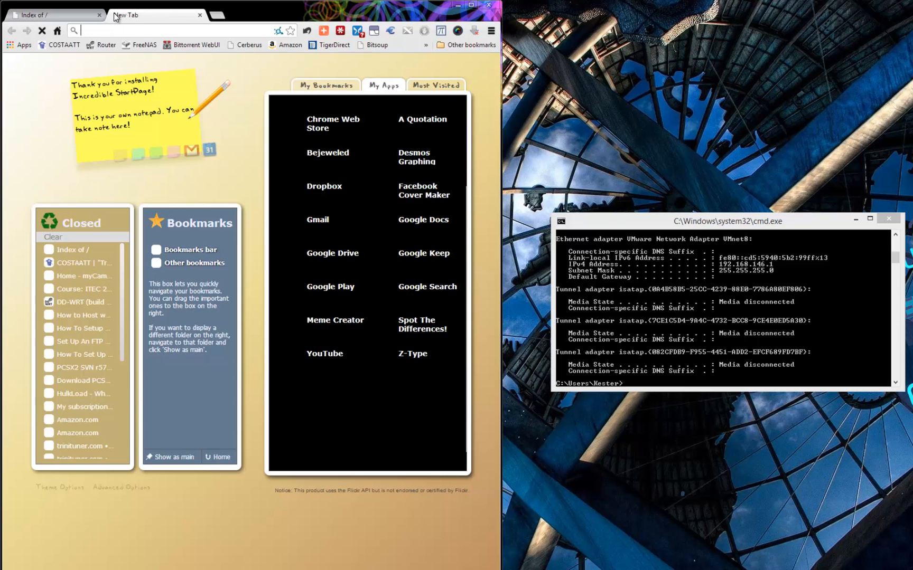
key(ctrl+w)
Load ipchicken.com to display the network's current public IP address.
click(147, 31)
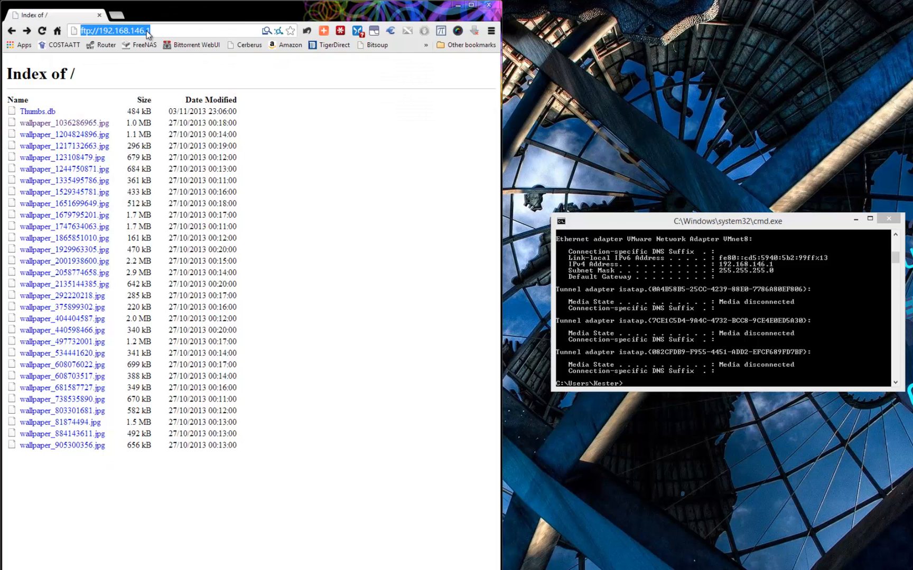
text(ipch)
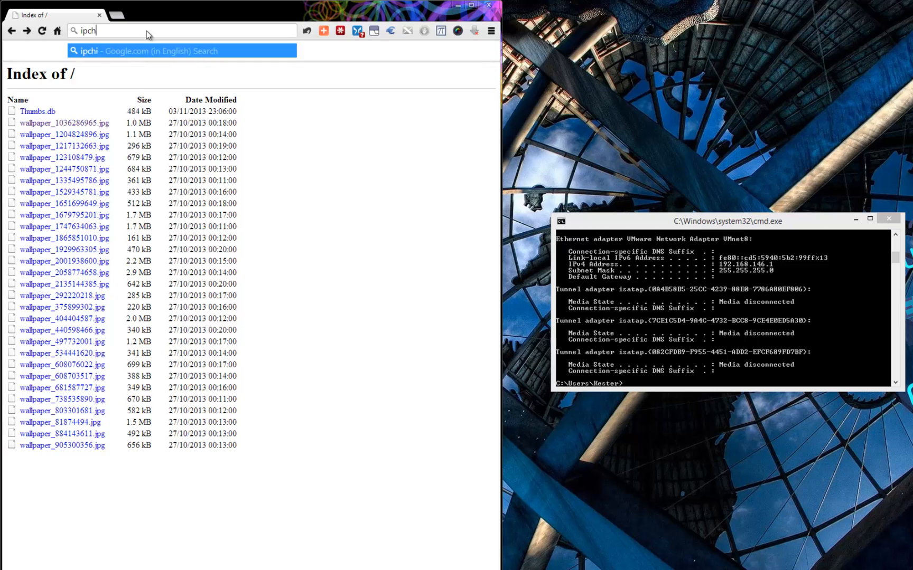
text(icken.cm)
key(BackSpace)
text(om)
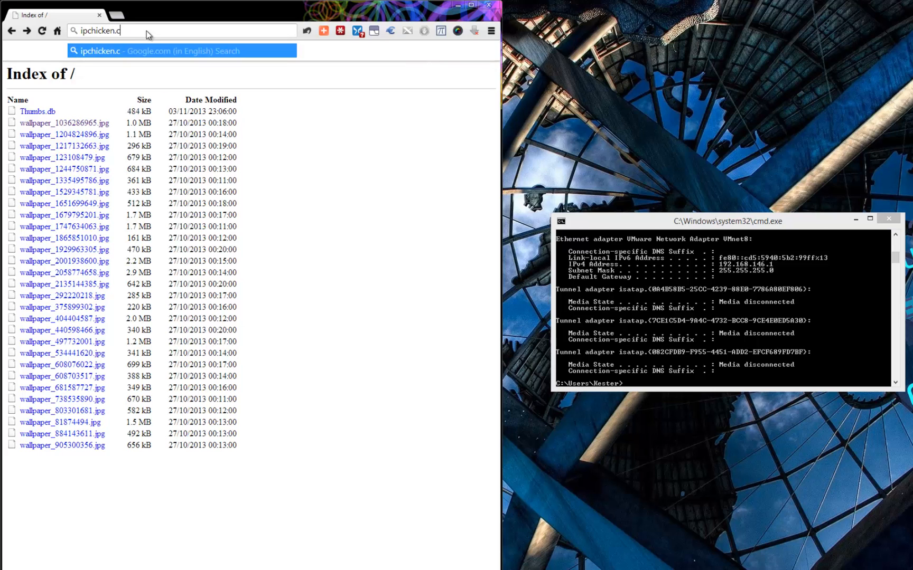
key(Return)
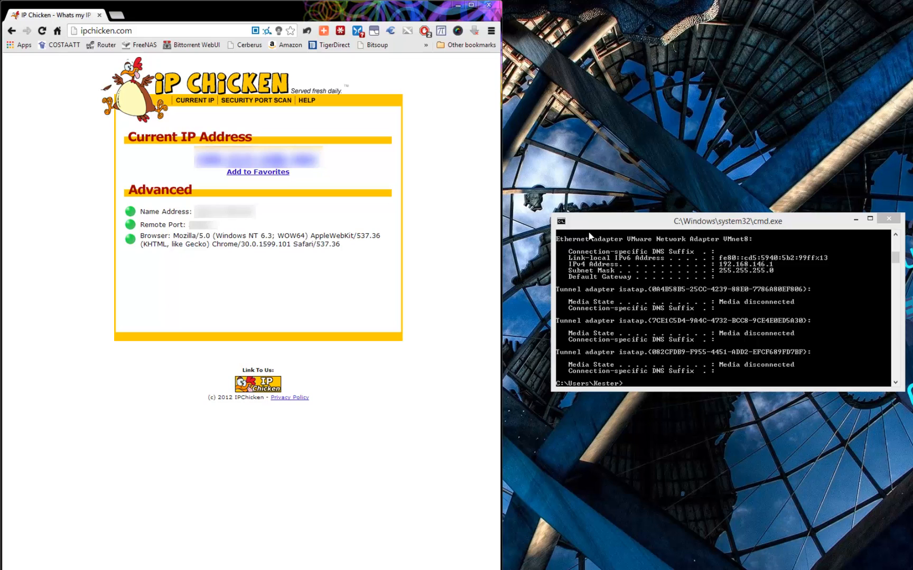
Load 192.168.1.1 to open the DD-WRT System Information status page.
click(182, 31)
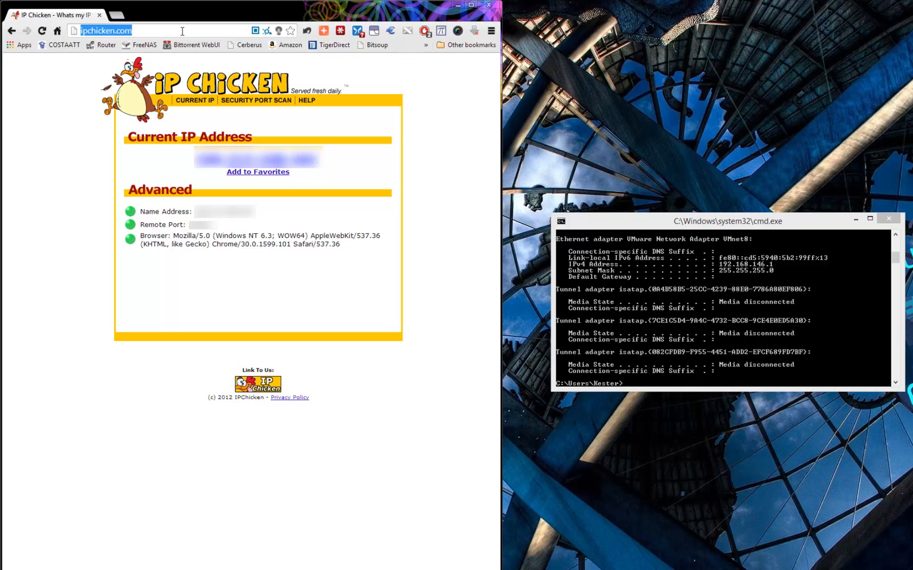
text(1)
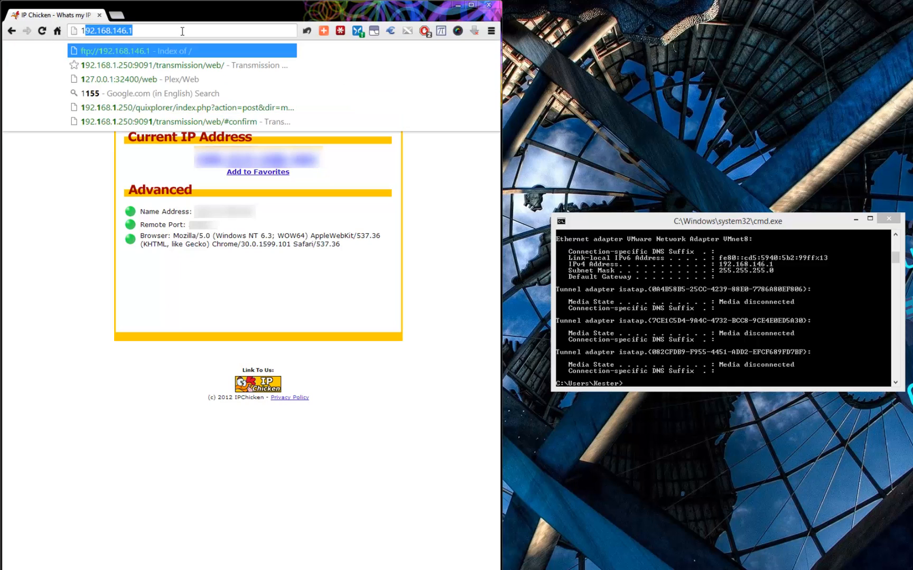
text(92)
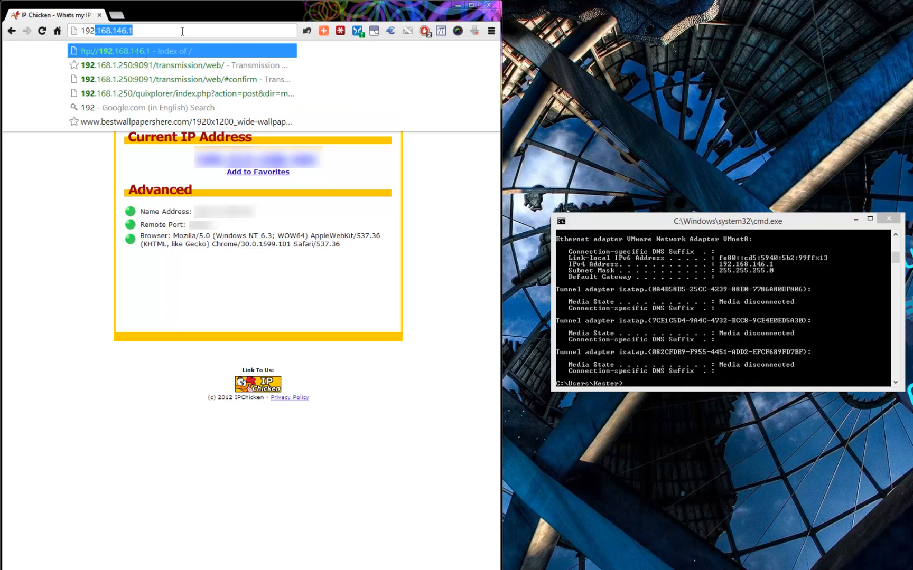
text(2.1)
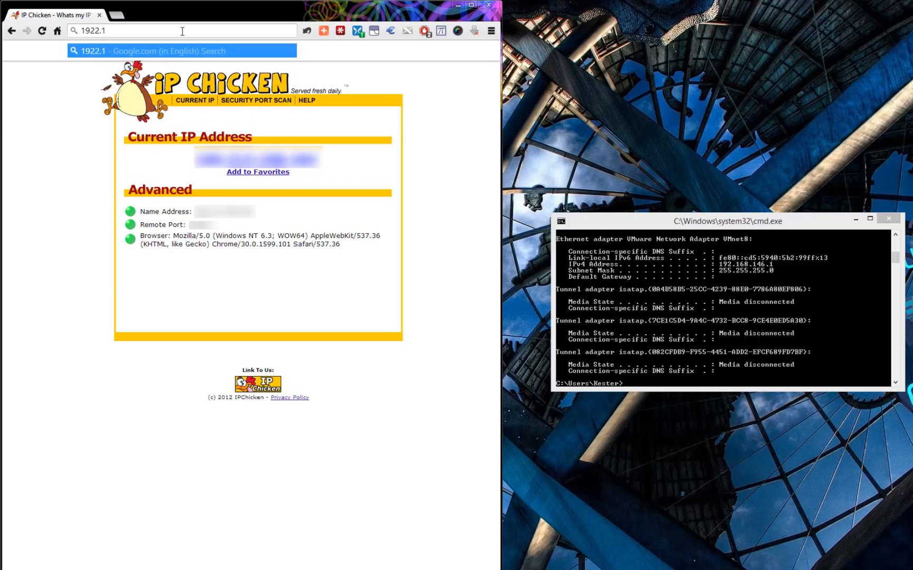
text(68)
key(Left)
key(Left)
key(Left)
key(Left)
key(BackSpace)
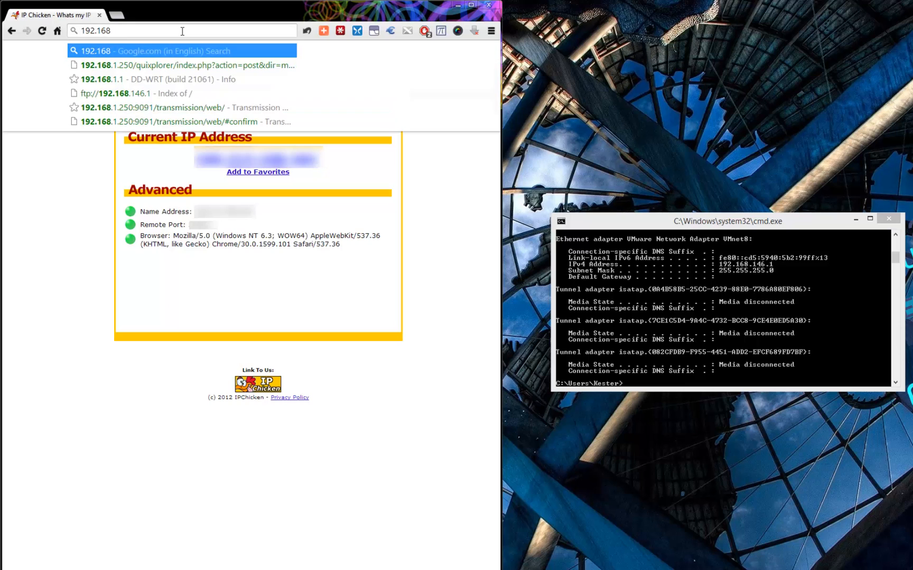
key(End)
text(.1)
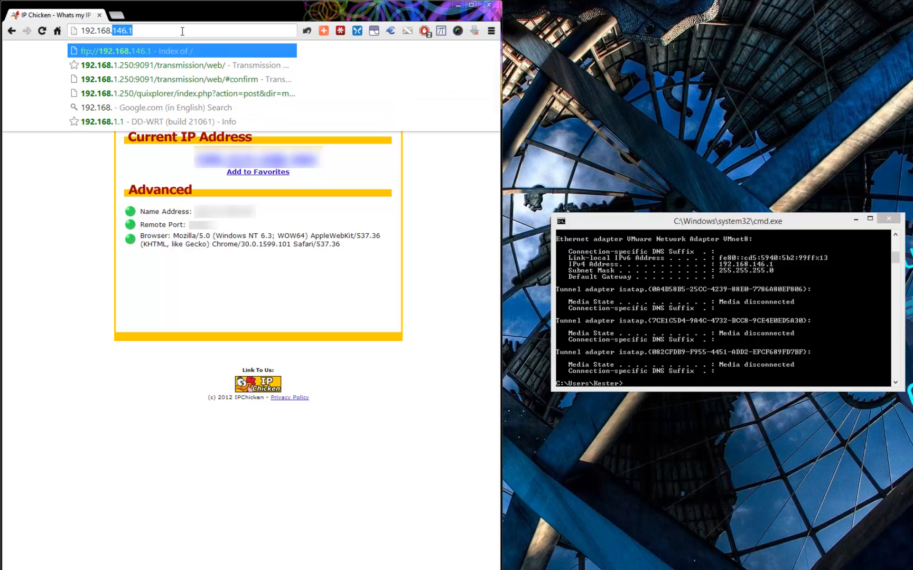
text(.1)
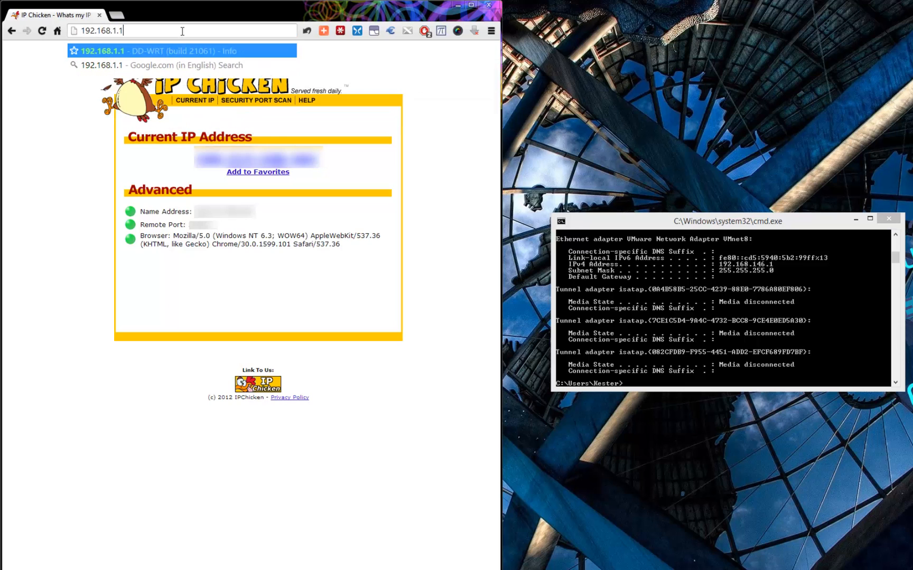
key(Return)
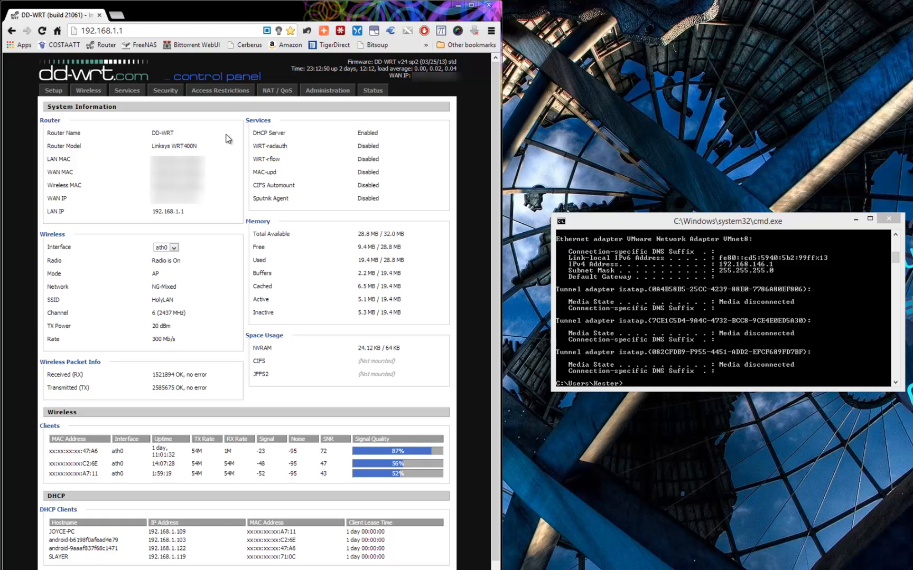
Under NAT / QoS > Port Range Forwarding, add a forward named MyFTP with start port 21.
click(276, 92)
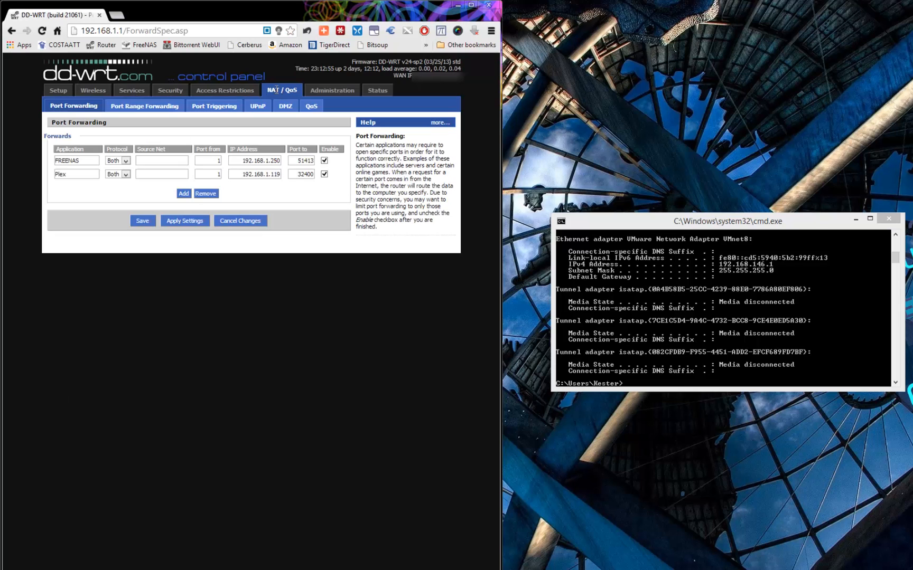
click(132, 109)
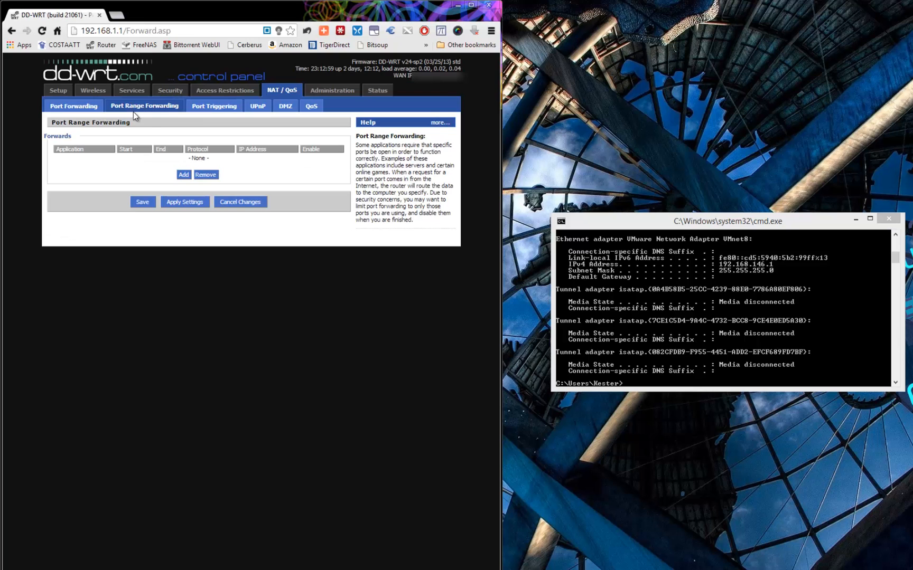
click(183, 175)
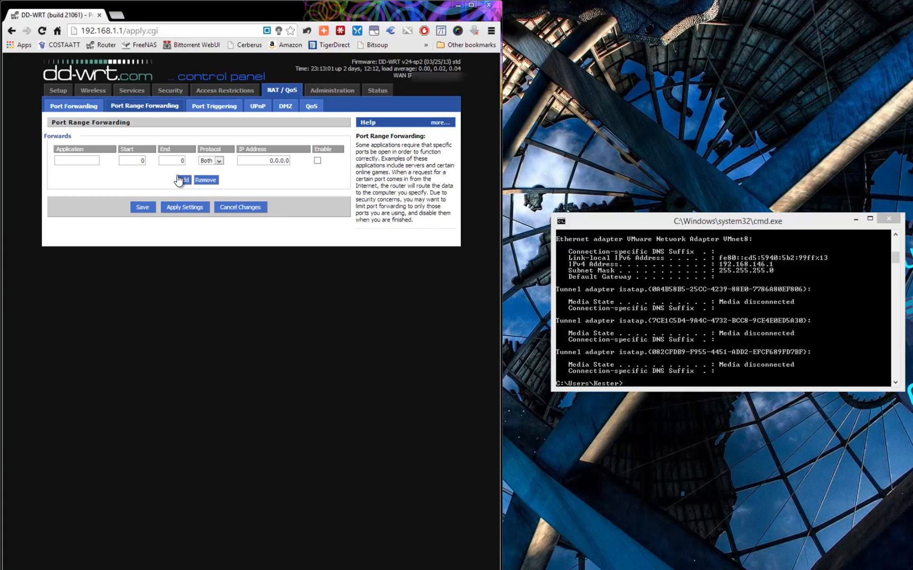
click(86, 162)
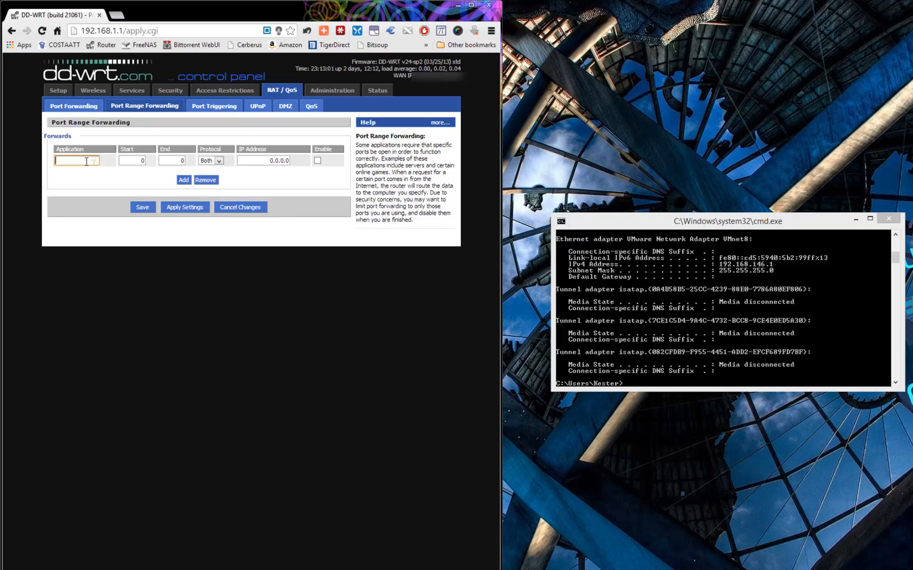
text(MyFTP)
key(Tab)
text(21)
key(Tab)
text(21)
Keep protocol Both and point the MyFTP forward at IP address 192.168.146.1.
click(217, 161)
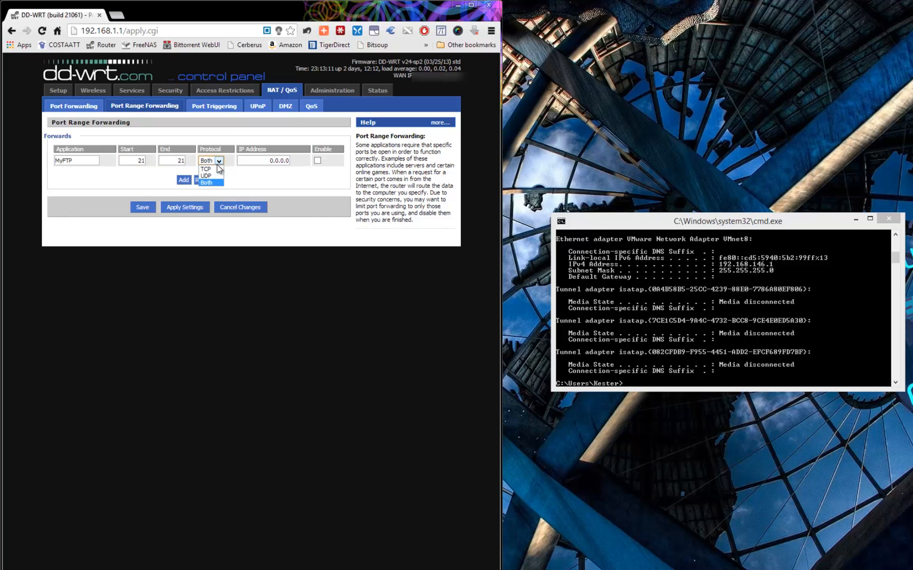
click(217, 162)
click(273, 163)
drag(273, 163, 290, 161)
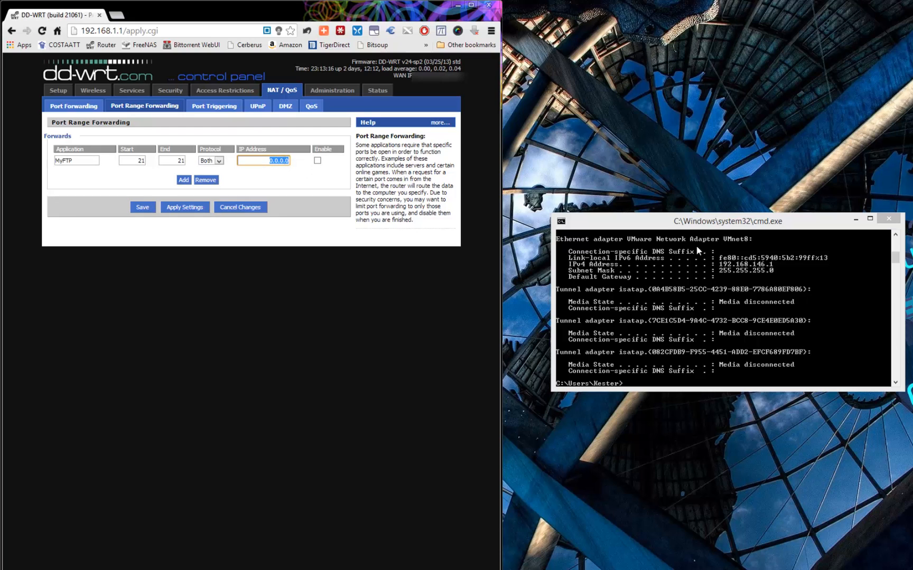
drag(895, 259, 895, 256)
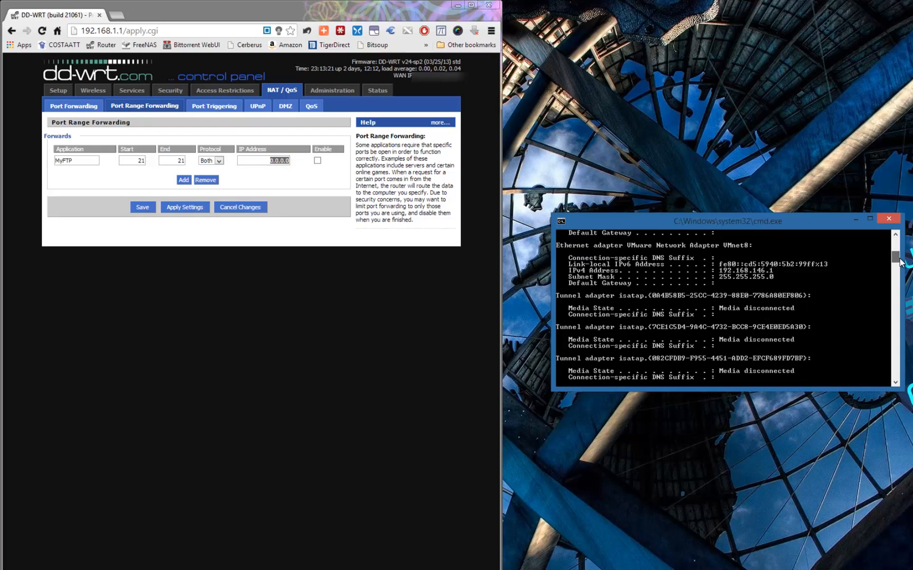
drag(262, 163, 315, 161)
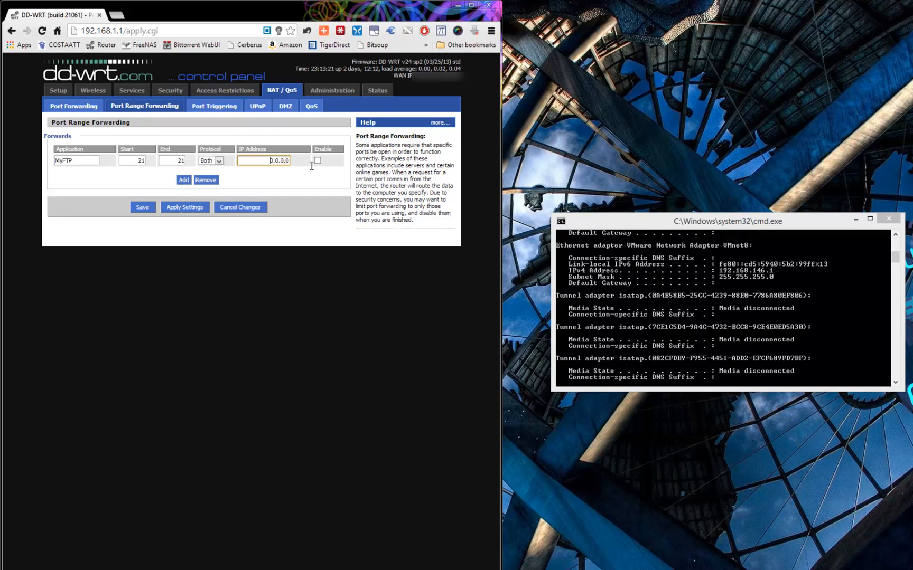
text(192.168.146.1)
Enable the MyFTP forward, then save and apply the router settings.
click(318, 161)
click(144, 207)
click(170, 209)
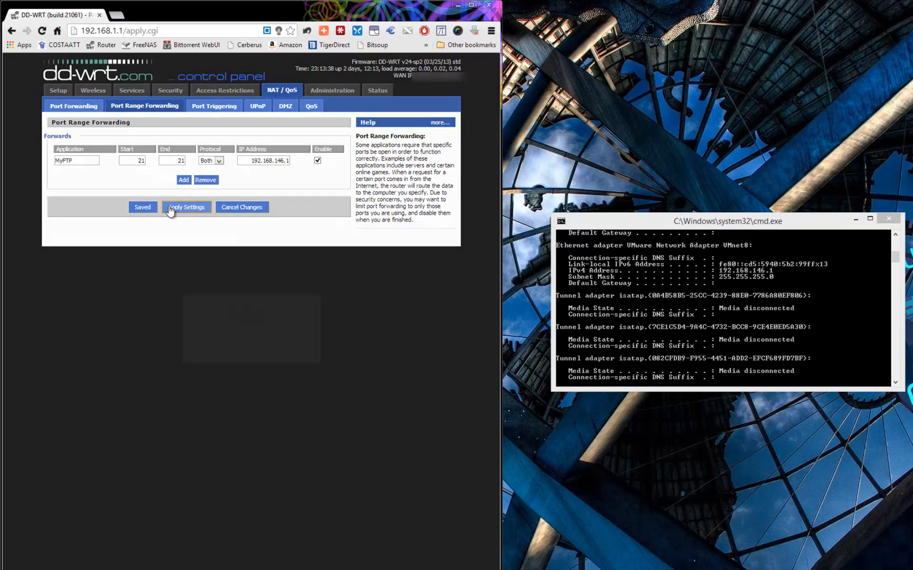